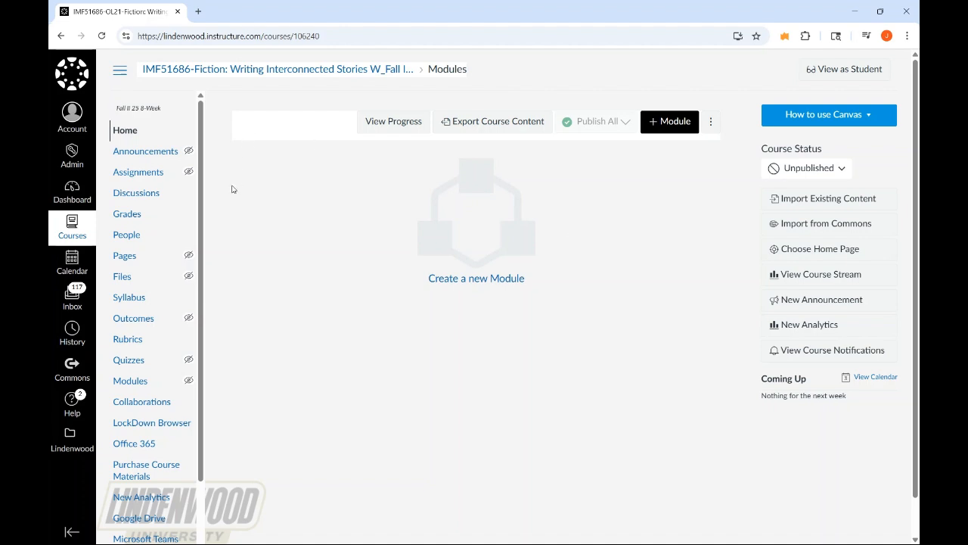
# Open the navigation settings of the IMF51686 fiction writing course.
pyautogui.scroll(-3, 159, 250)
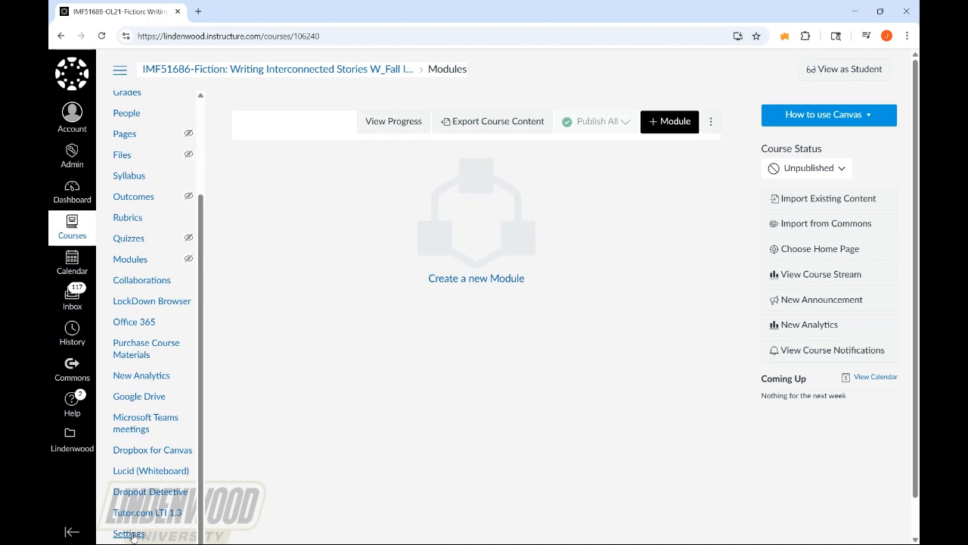
pyautogui.click(132, 534)
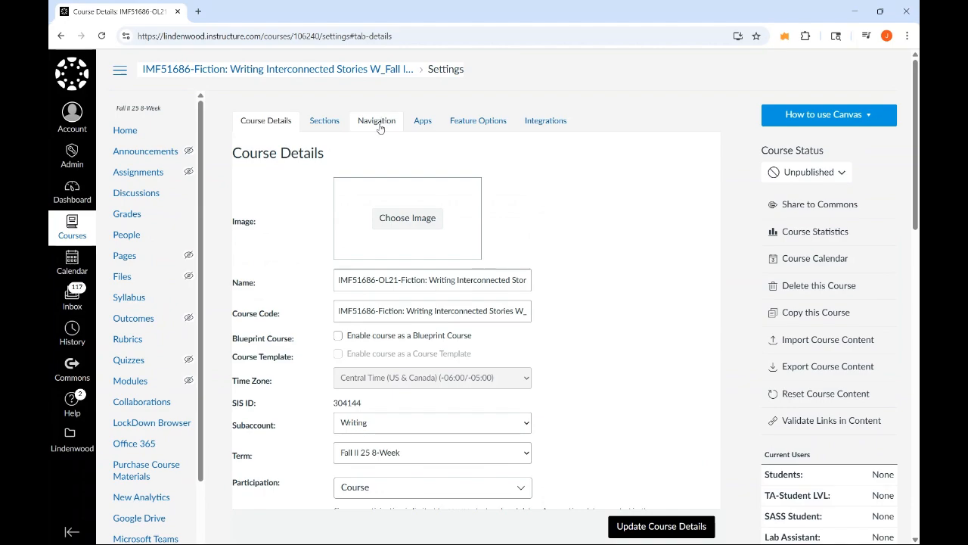
pyautogui.click(380, 125)
# Enable the hidden Perusall 1.3 item in the course navigation and save the change.
pyautogui.scroll(-6, 559, 207)
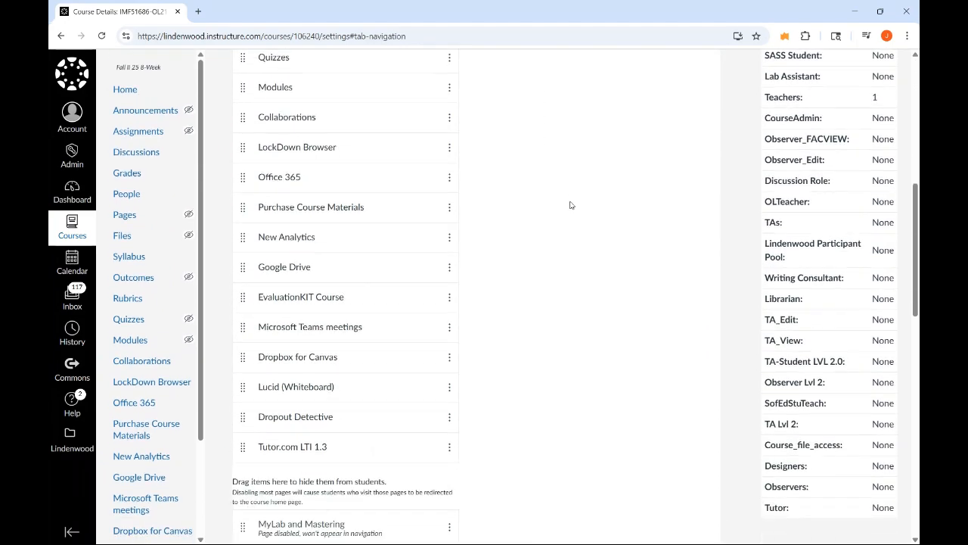
pyautogui.scroll(3, 560, 207)
pyautogui.scroll(3, 341, 129)
pyautogui.scroll(-9, 346, 253)
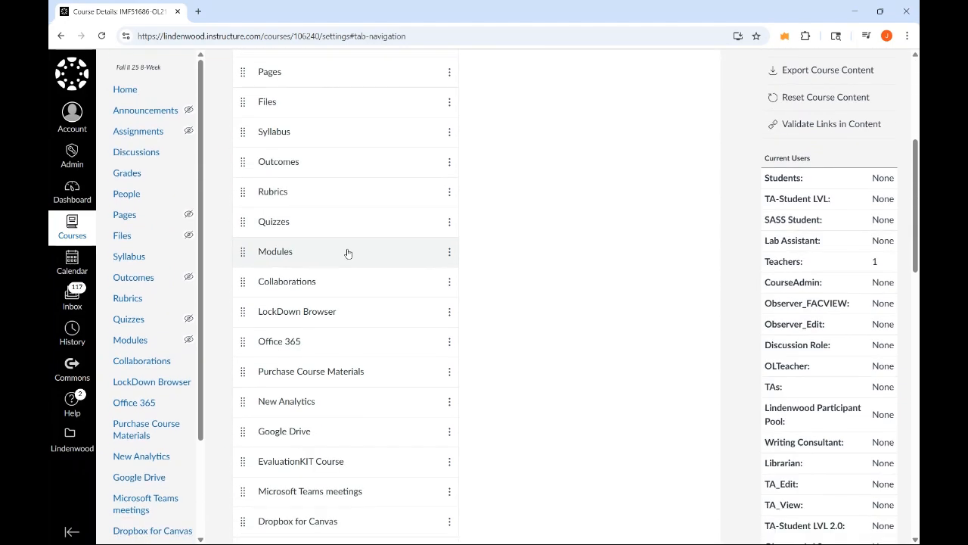
pyautogui.scroll(-5, 484, 260)
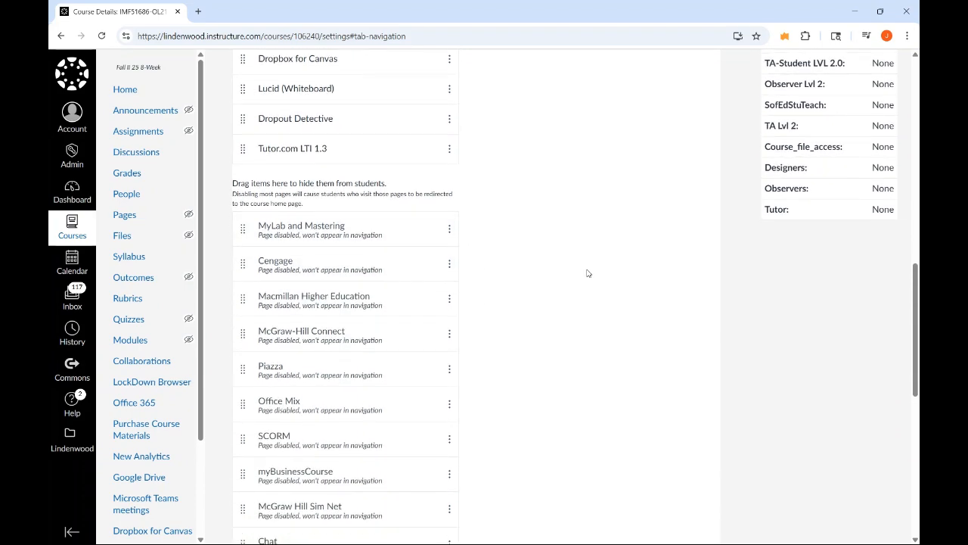
pyautogui.scroll(-2, 544, 201)
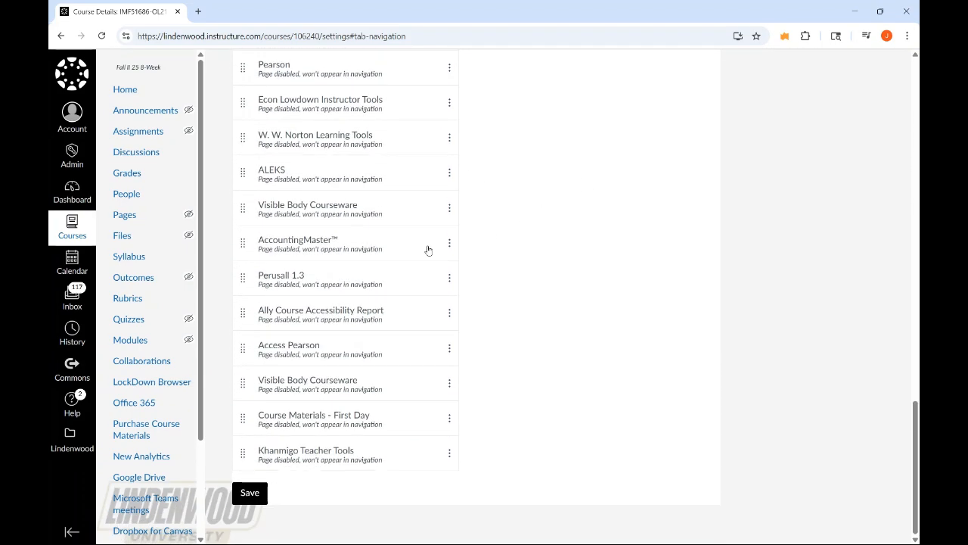
pyautogui.click(449, 282)
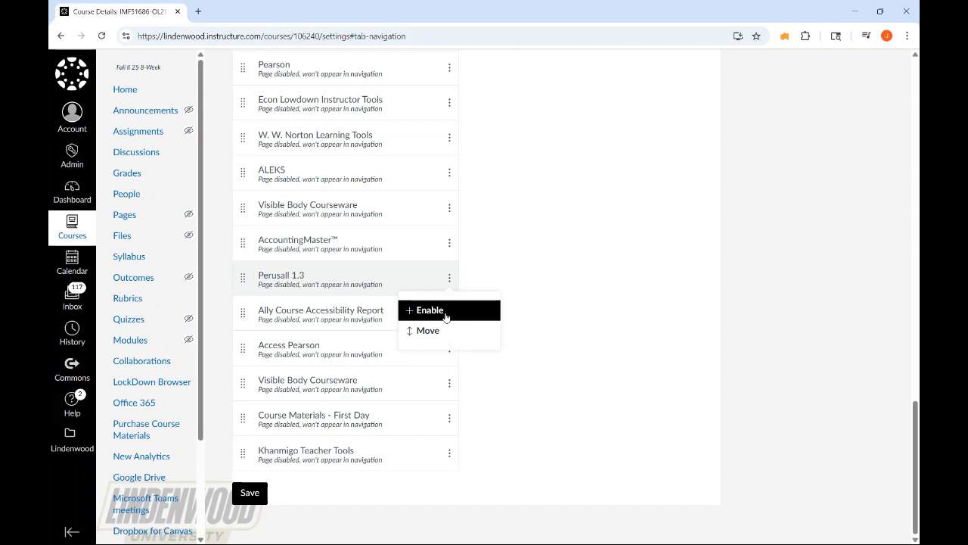
pyautogui.click(447, 310)
pyautogui.scroll(-15, 508, 283)
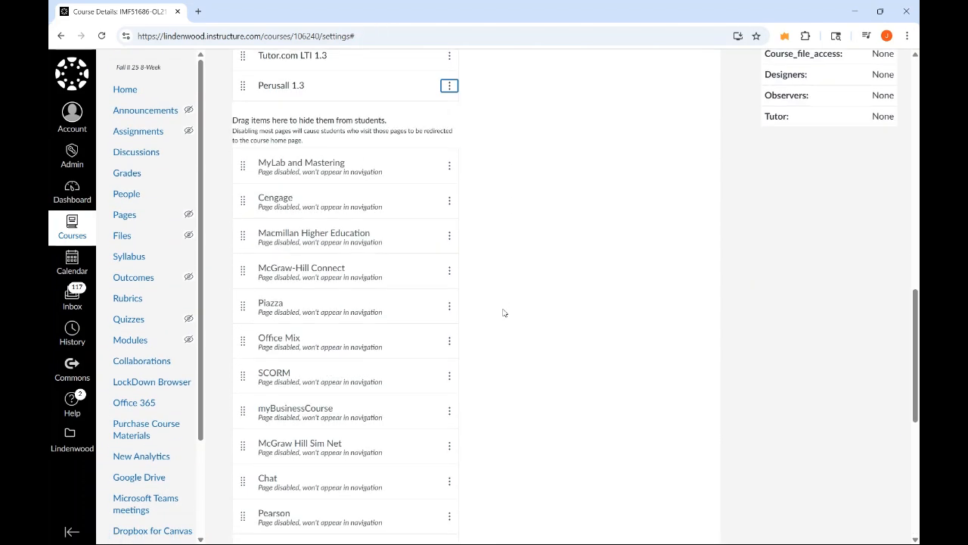
pyautogui.click(250, 492)
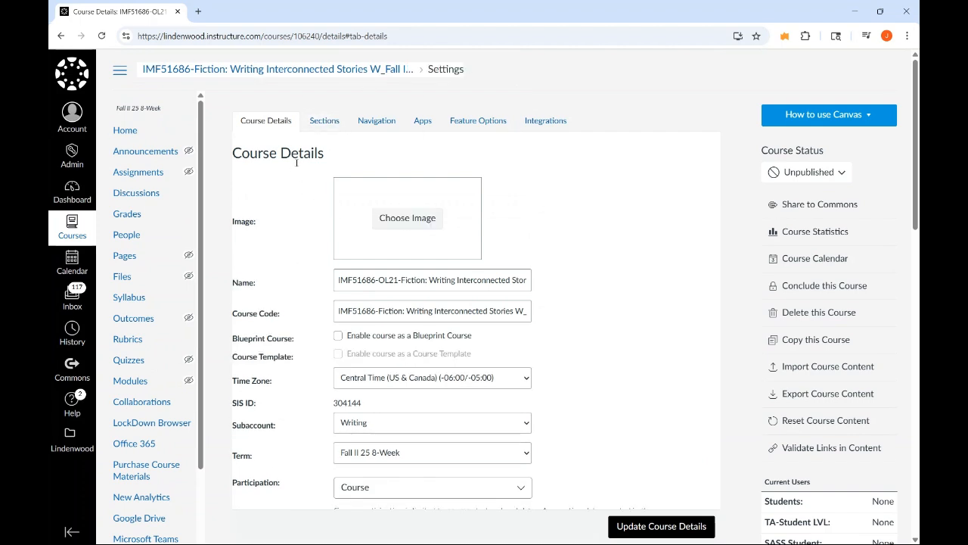
# Launch Perusall 1.3 from the course navigation.
pyautogui.scroll(-1, 153, 185)
pyautogui.scroll(-3, 153, 184)
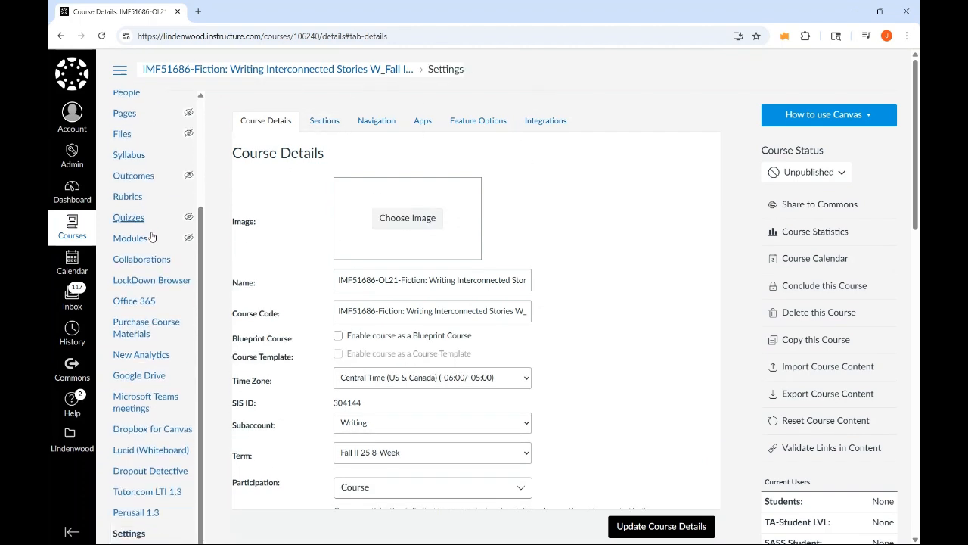
pyautogui.click(148, 514)
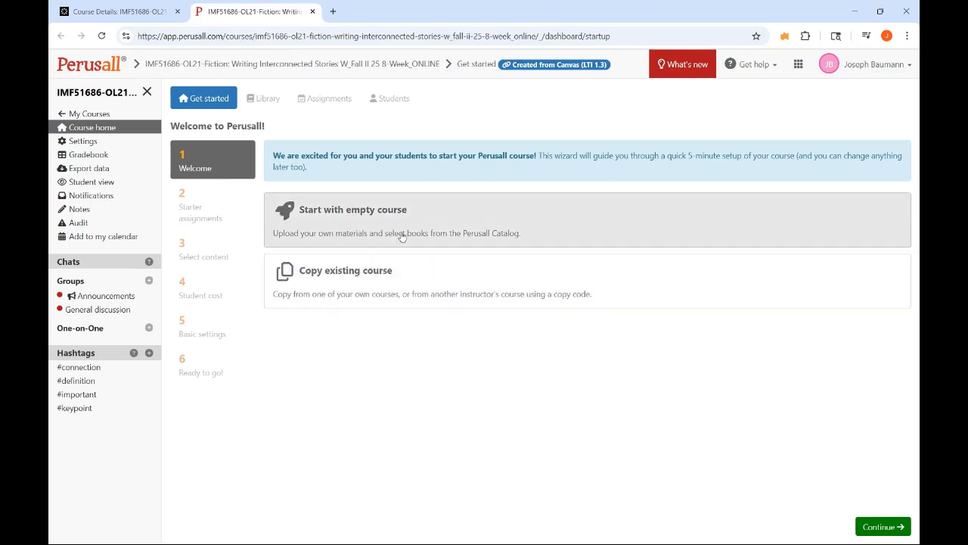
# Start the Perusall setup with an empty course and proceed without a syllabus or any starter assignments.
pyautogui.click(425, 218)
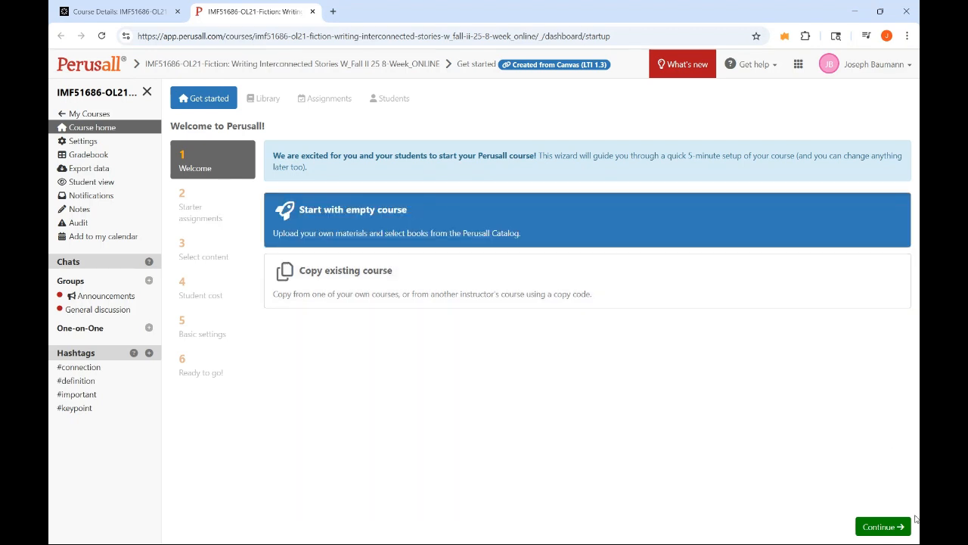
pyautogui.click(885, 527)
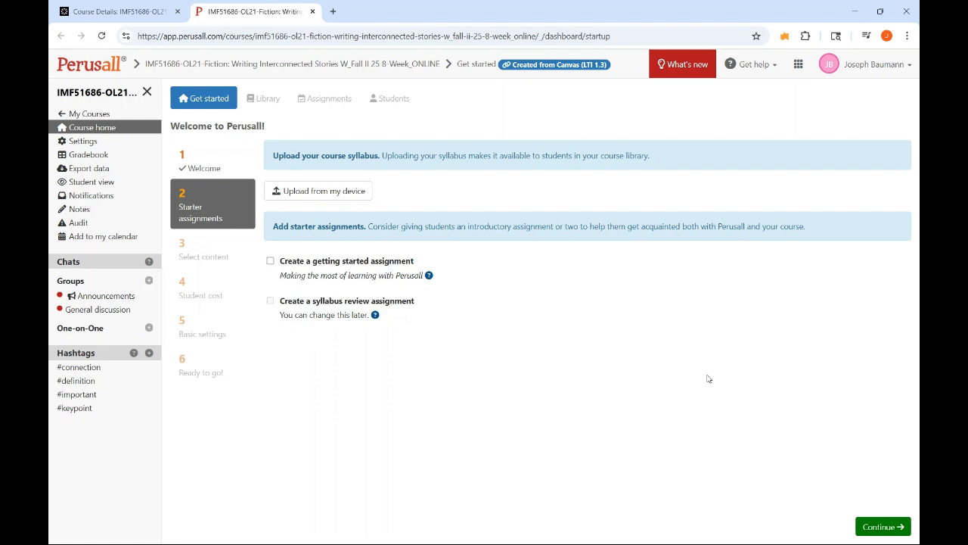
pyautogui.click(883, 527)
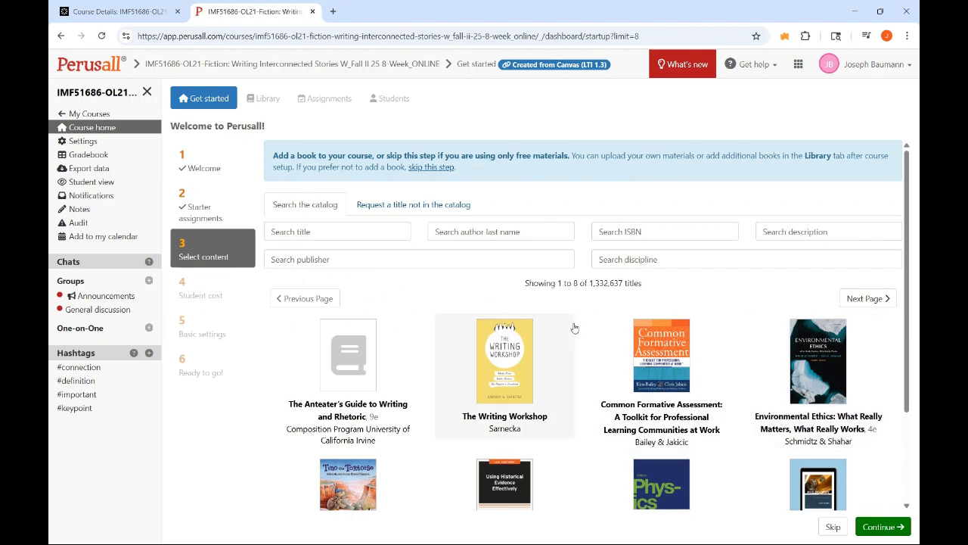
# Look through the book catalog and proceed to the student cost stage without adding a book.
pyautogui.scroll(-2, 574, 327)
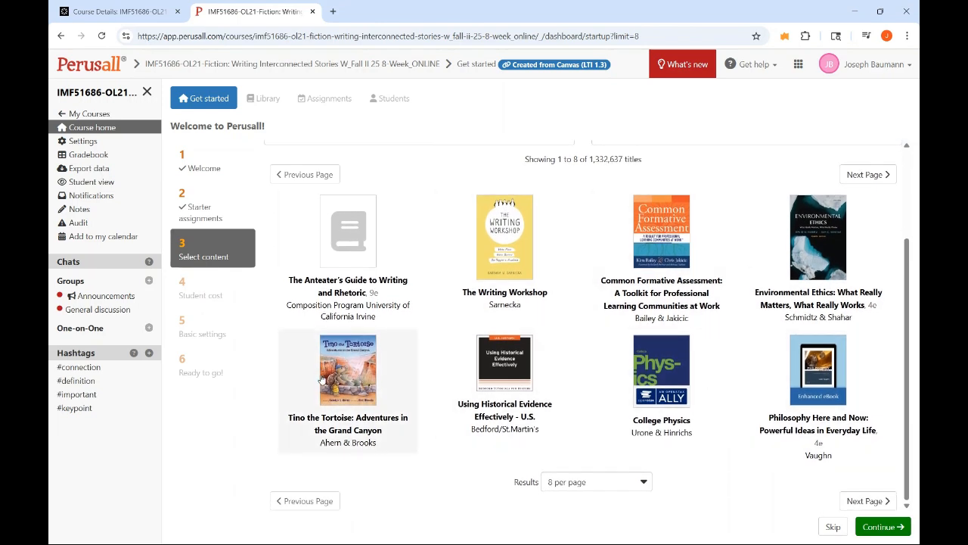
pyautogui.scroll(2, 756, 303)
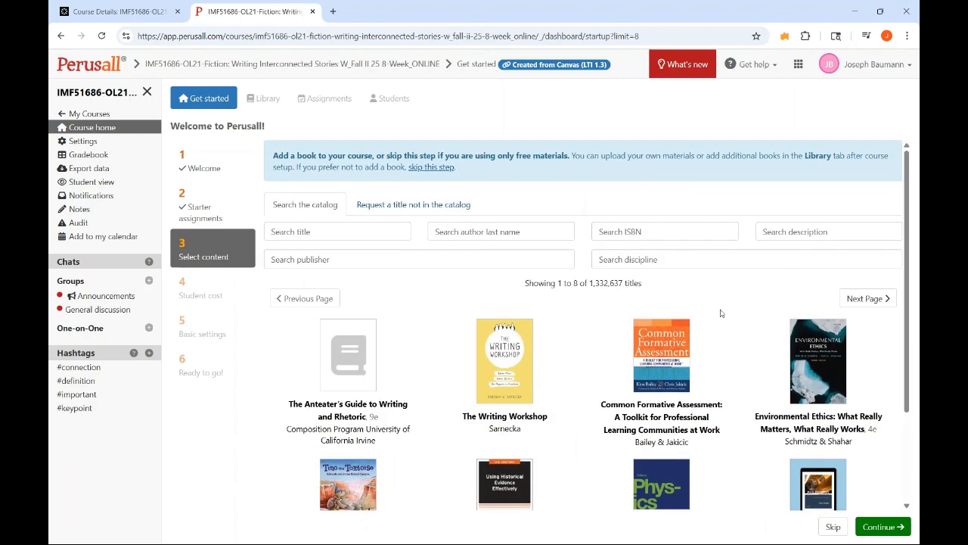
pyautogui.scroll(-2, 720, 312)
pyautogui.scroll(2, 731, 333)
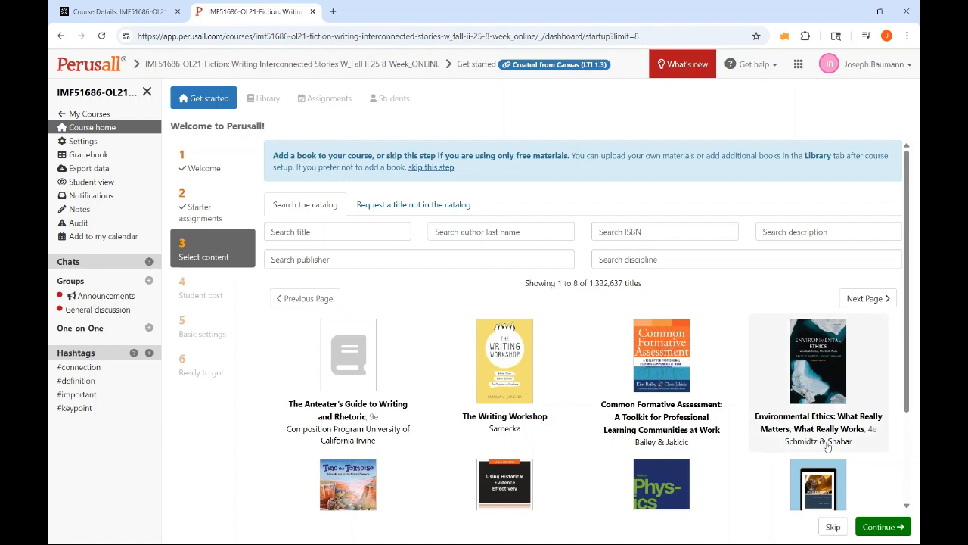
pyautogui.click(881, 527)
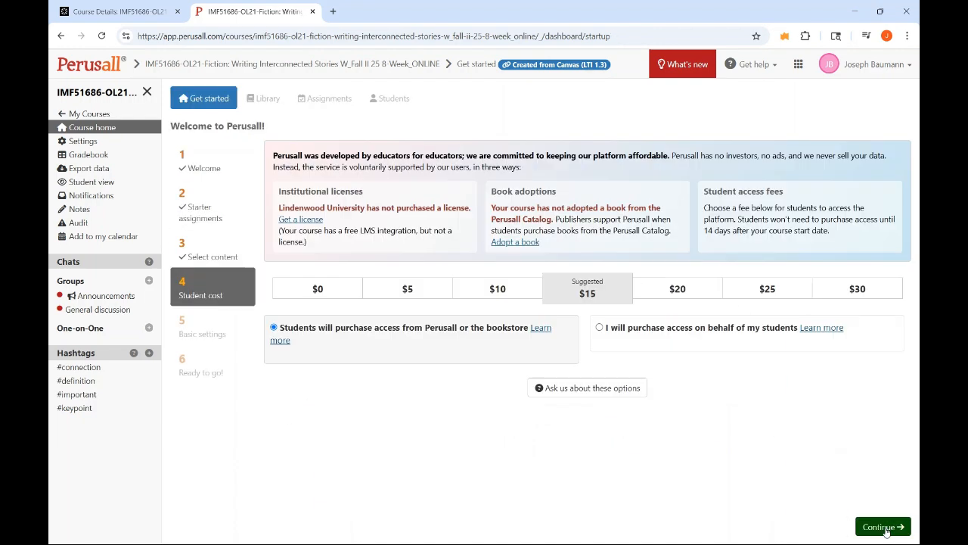
# Choose a $0 student fee, agree to spread the word and advocate for a license, and give disallowed course/student fees as the reason.
pyautogui.click(321, 291)
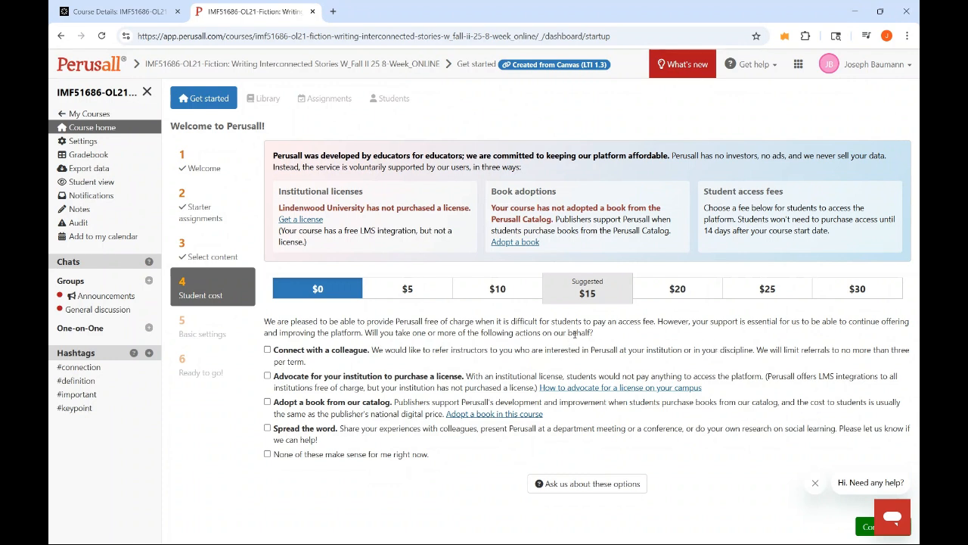
pyautogui.click(268, 429)
pyautogui.click(268, 377)
pyautogui.click(864, 526)
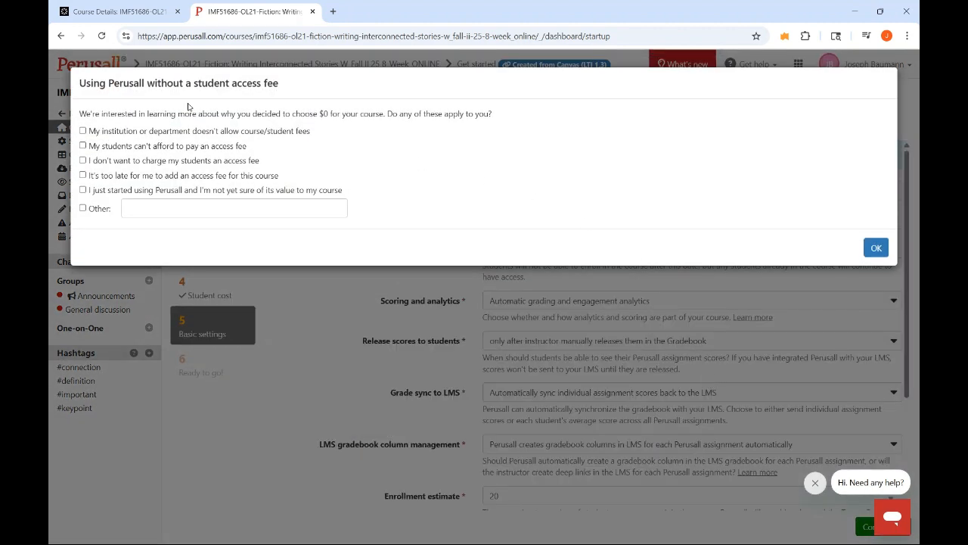
pyautogui.click(84, 131)
pyautogui.click(876, 248)
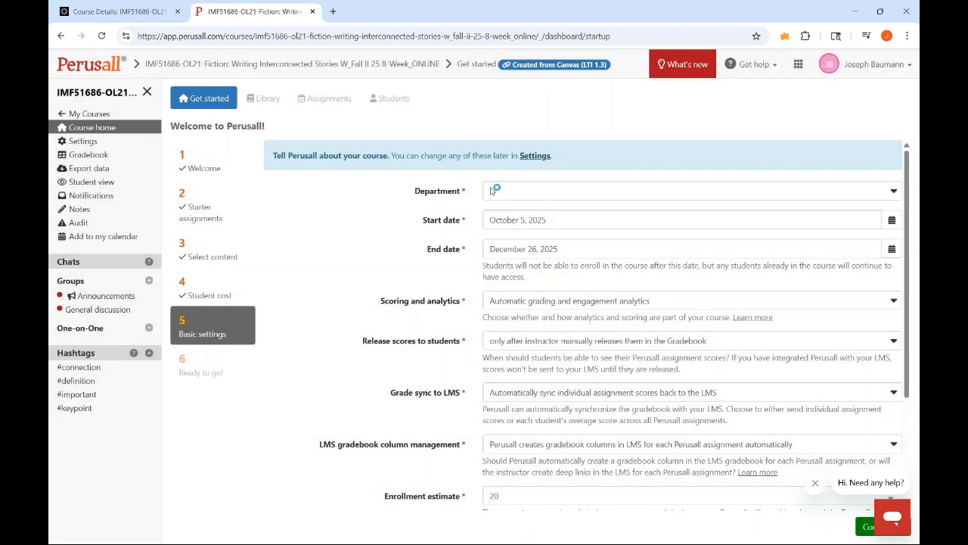
# Set the course's department to Creative Writing in the basic settings.
pyautogui.click(543, 192)
pyautogui.scroll(-4, 573, 266)
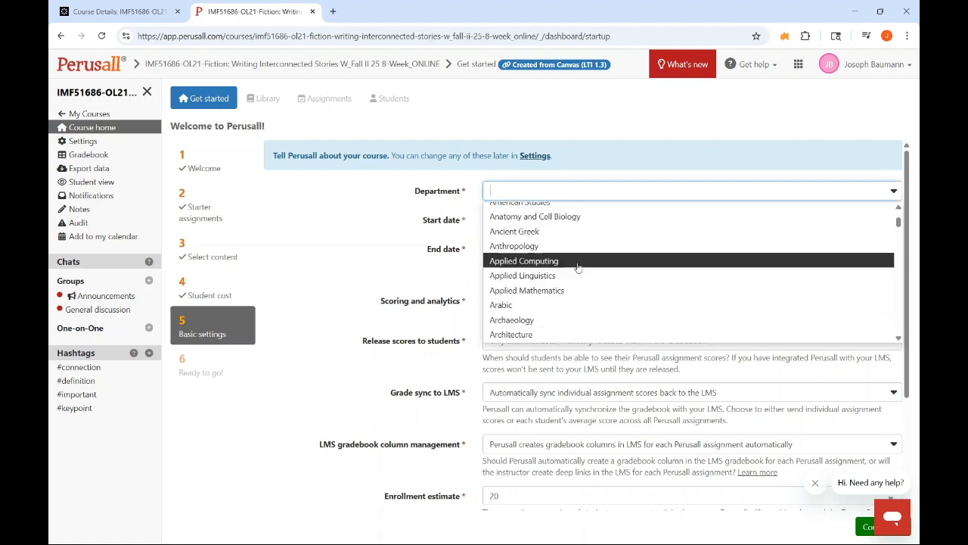
pyautogui.scroll(-8, 573, 267)
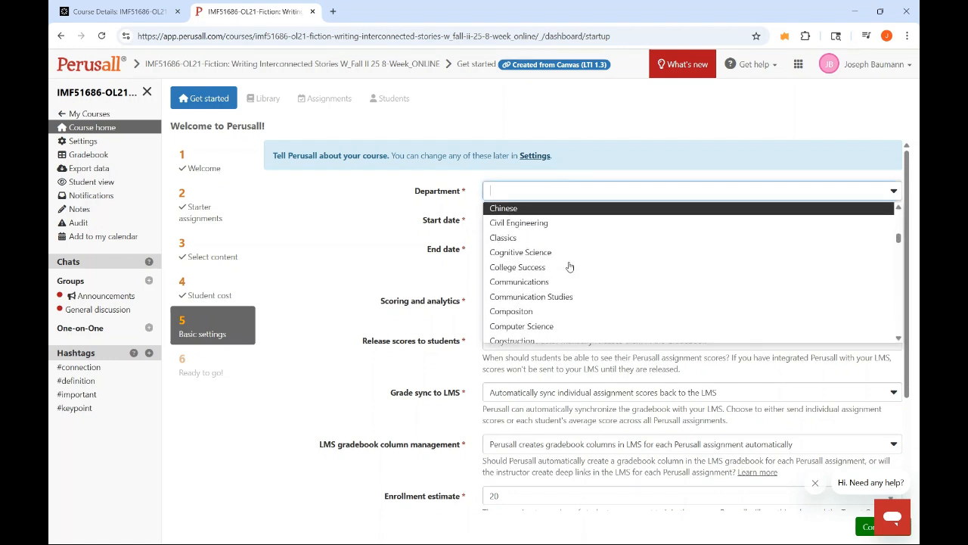
pyautogui.scroll(-2, 564, 268)
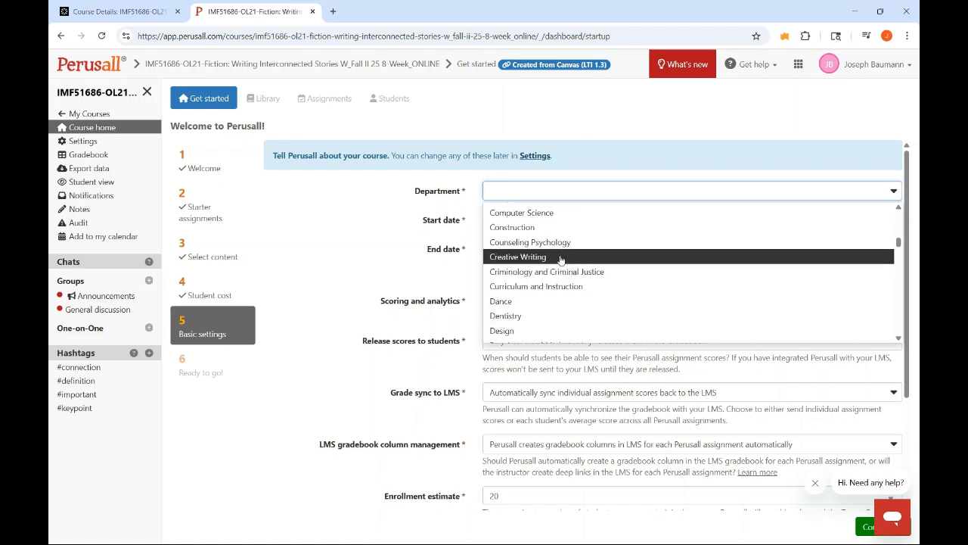
pyautogui.click(562, 256)
pyautogui.click(617, 219)
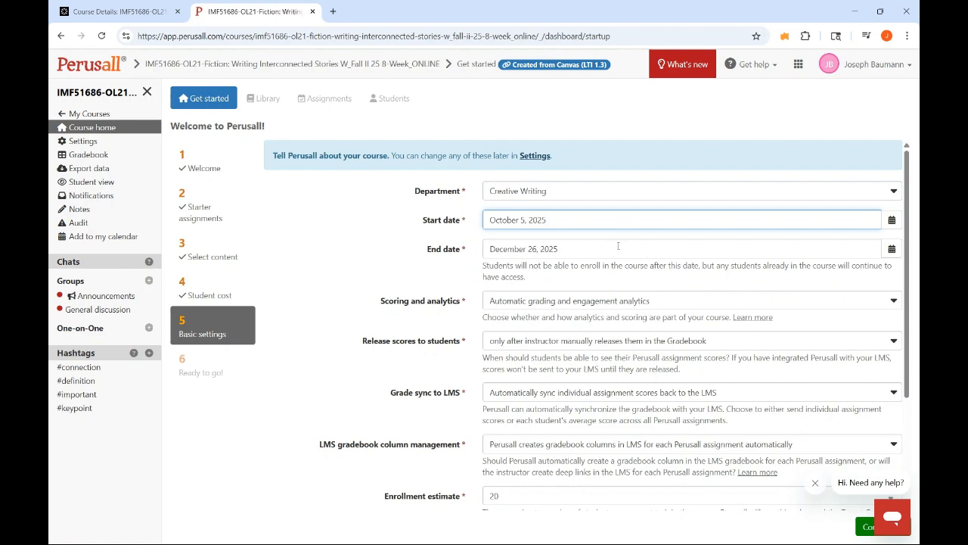
pyautogui.moveTo(572, 269); pyautogui.dragTo(718, 267)
pyautogui.click(531, 277)
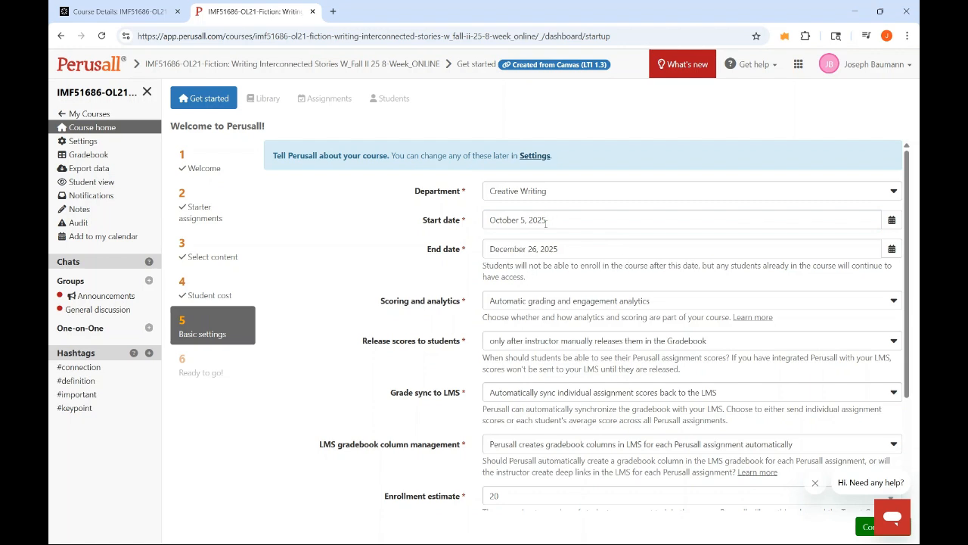
pyautogui.moveTo(554, 265); pyautogui.dragTo(759, 272)
pyautogui.click(758, 277)
# Set scoring and analytics to "Disable all analytics" and grade sync to "Do not sync grades back to the LMS".
pyautogui.scroll(-1, 588, 262)
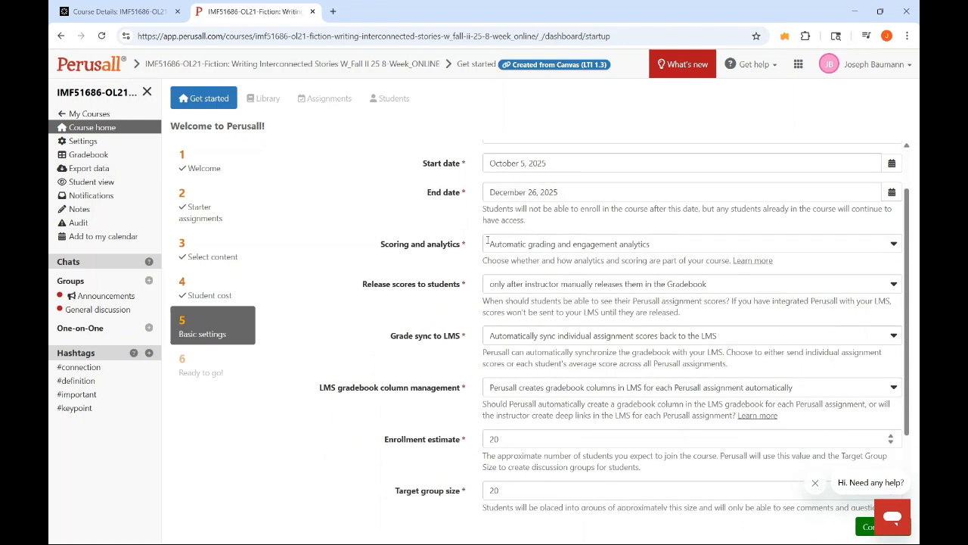
pyautogui.click(650, 243)
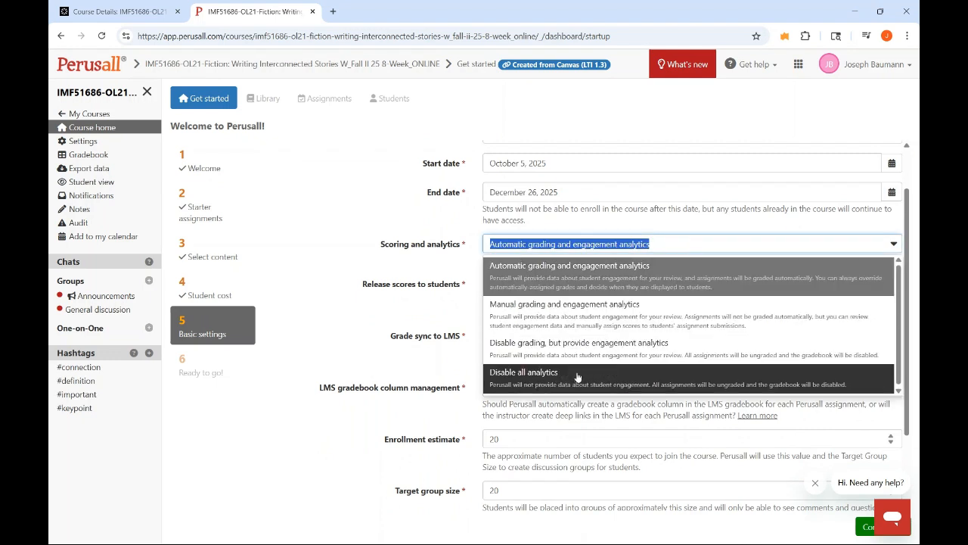
pyautogui.click(577, 375)
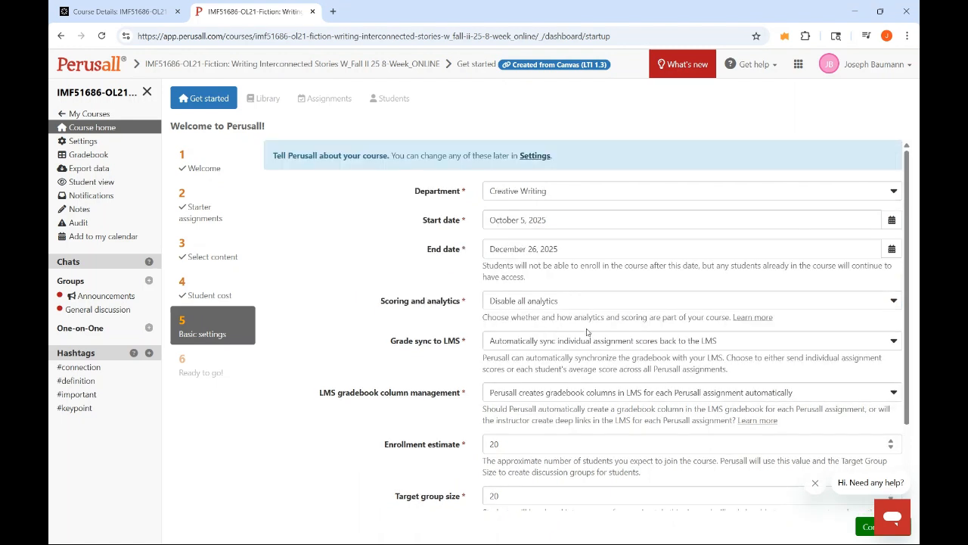
pyautogui.click(755, 339)
pyautogui.press('Up')
pyautogui.press('Up')
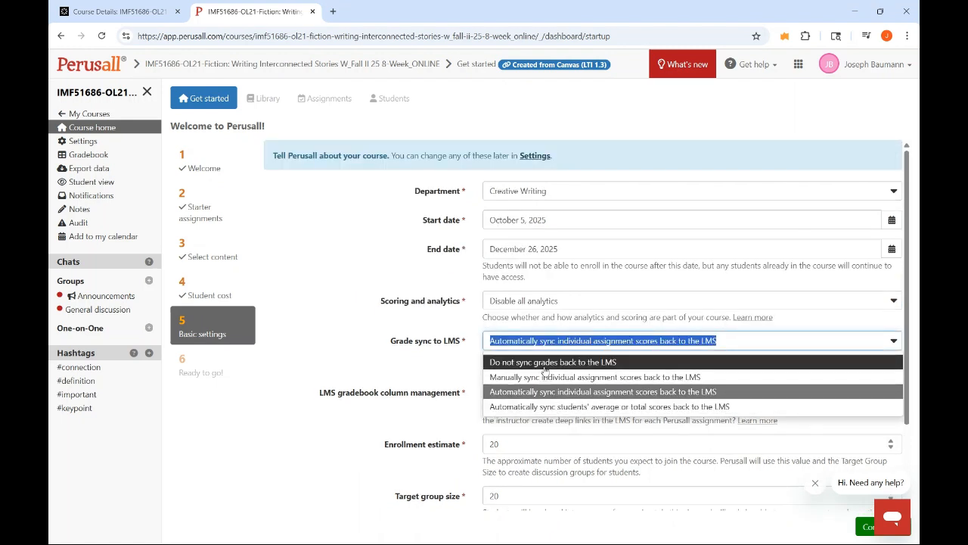
pyautogui.press('Return')
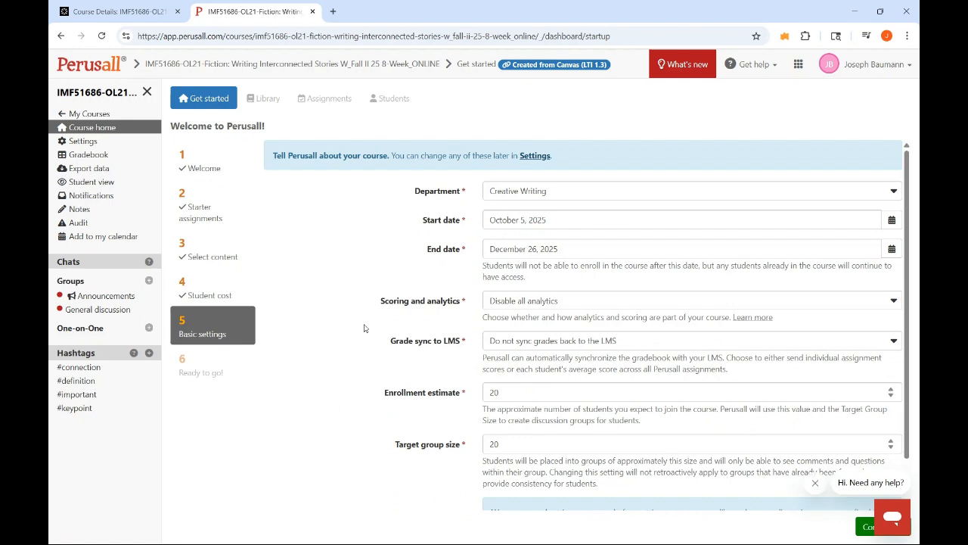
# Set both the enrollment estimate and the target group size to 14 students.
pyautogui.scroll(-1, 455, 329)
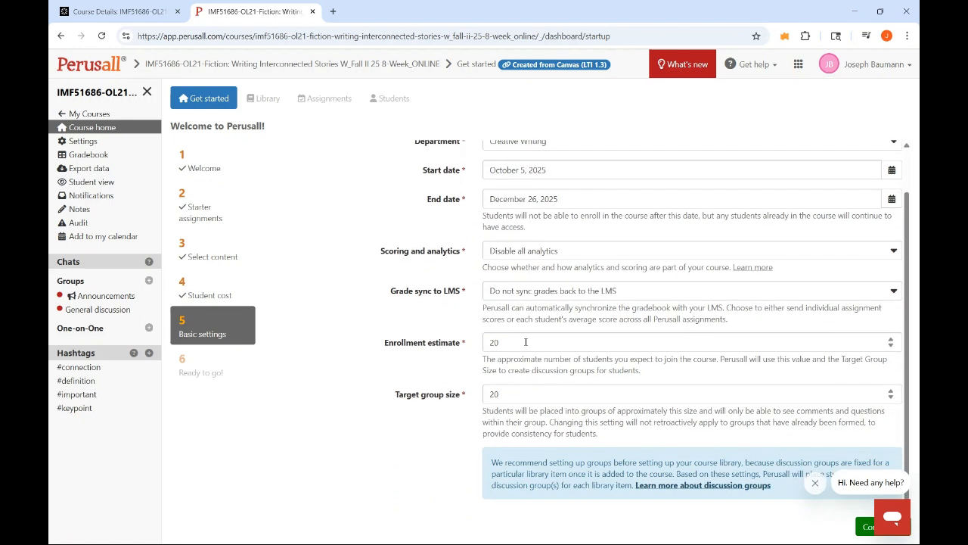
pyautogui.moveTo(524, 342); pyautogui.dragTo(482, 346)
pyautogui.write('14')
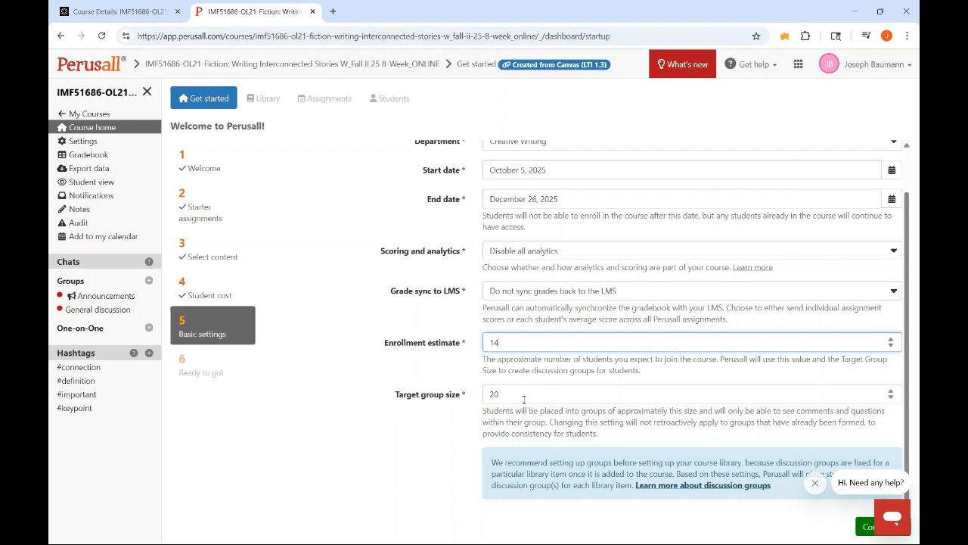
pyautogui.moveTo(524, 399); pyautogui.dragTo(484, 396)
pyautogui.write('14')
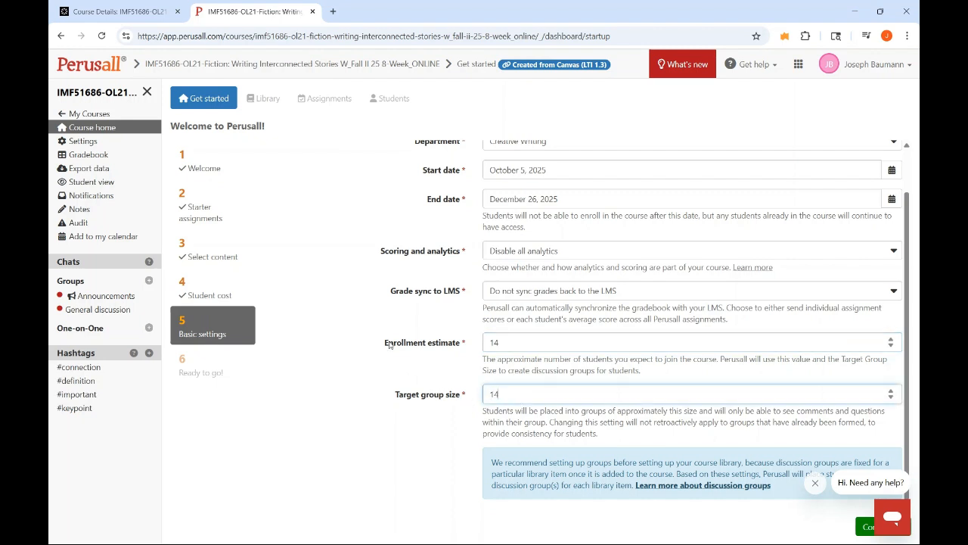
pyautogui.click(419, 341)
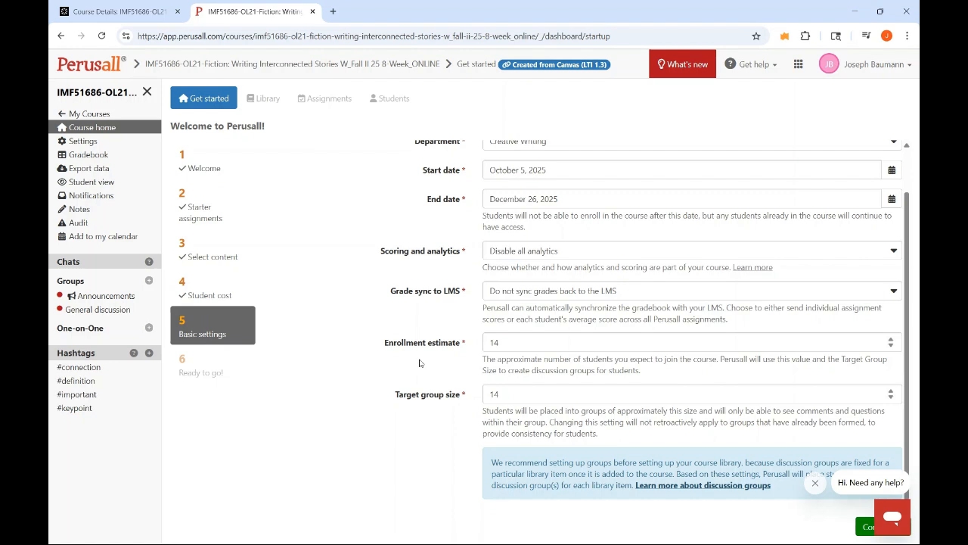
# Complete the basic settings stage of the setup wizard and continue to the course library.
pyautogui.click(865, 526)
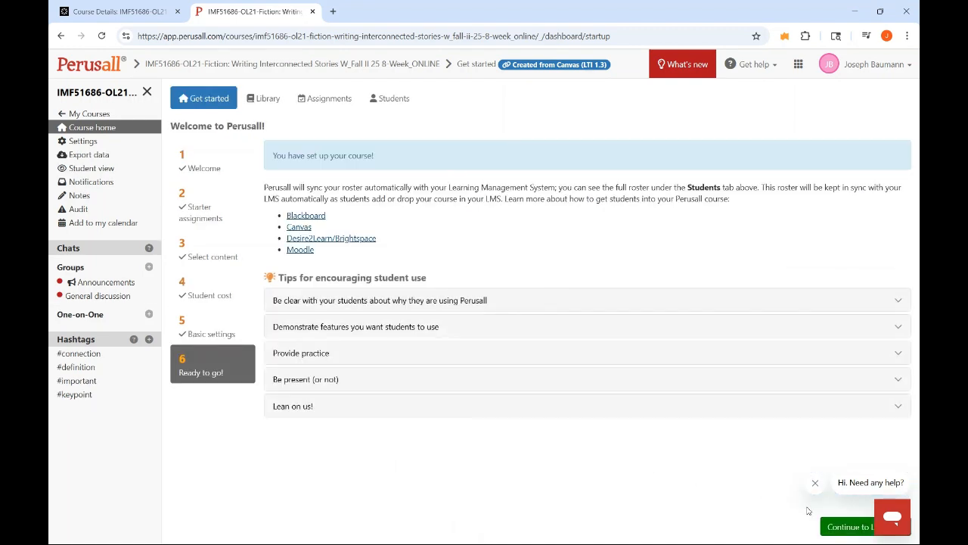
pyautogui.click(849, 528)
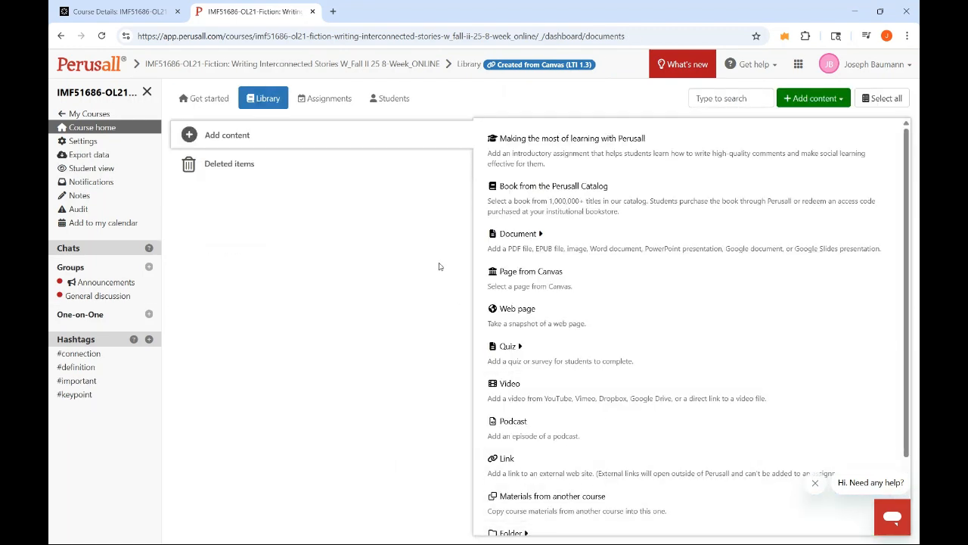
# Examine the general course settings, from the course name and dates to the student welcome message and enrollment options.
pyautogui.click(83, 142)
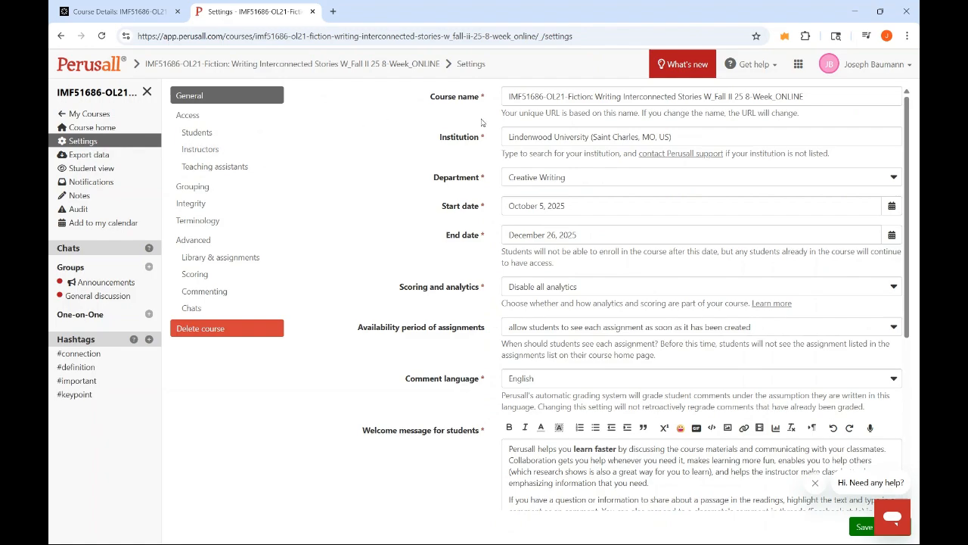
pyautogui.scroll(-1, 463, 386)
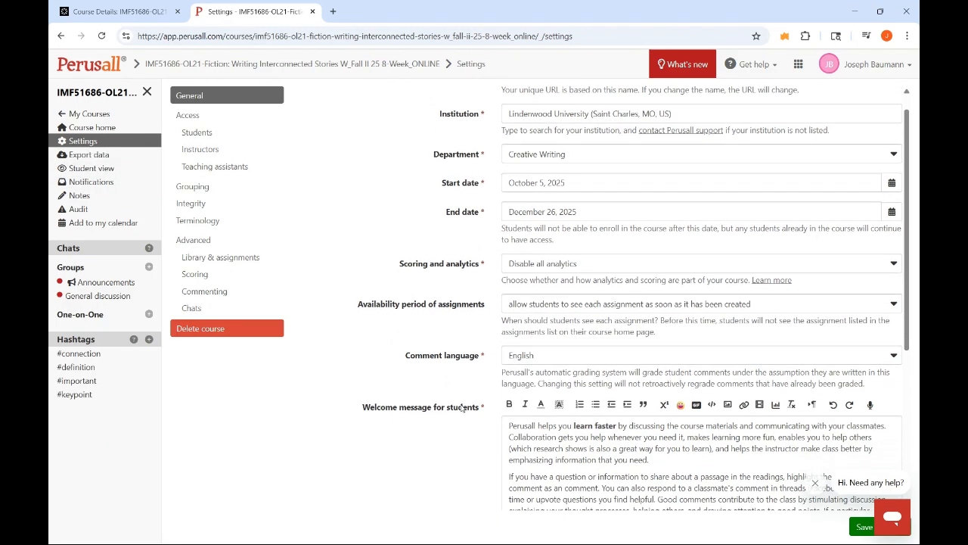
pyautogui.scroll(-4, 492, 408)
pyautogui.scroll(4, 529, 400)
pyautogui.scroll(-1, 577, 381)
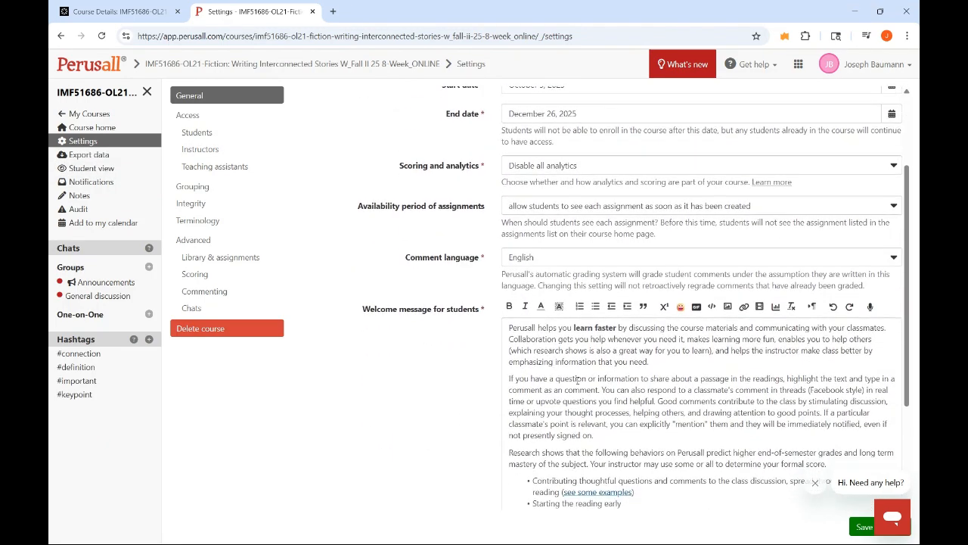
pyautogui.scroll(-2, 580, 363)
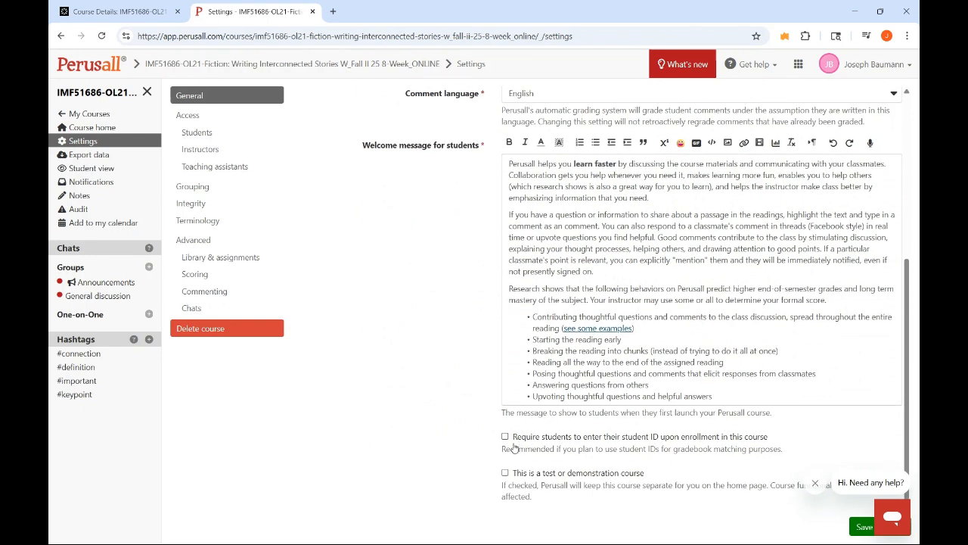
pyautogui.scroll(2, 529, 443)
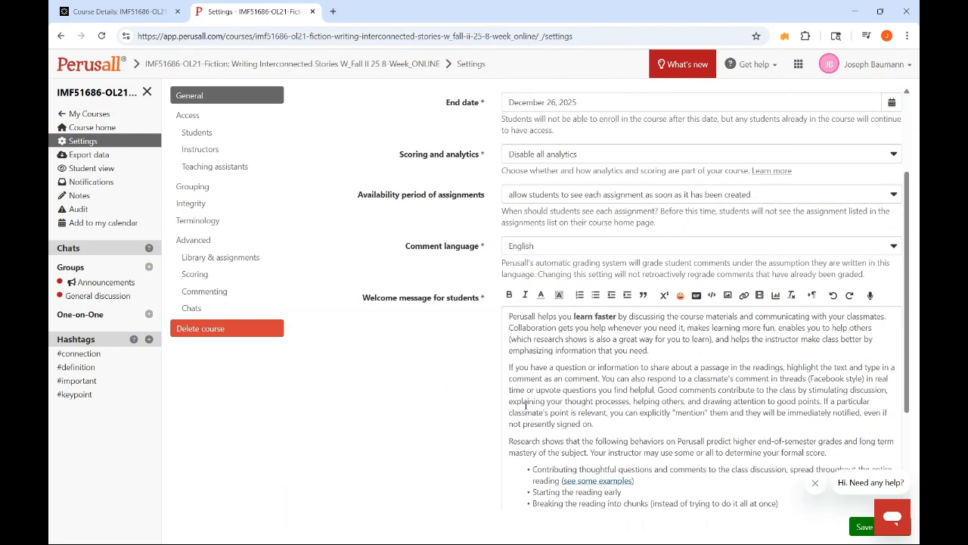
pyautogui.scroll(1, 550, 257)
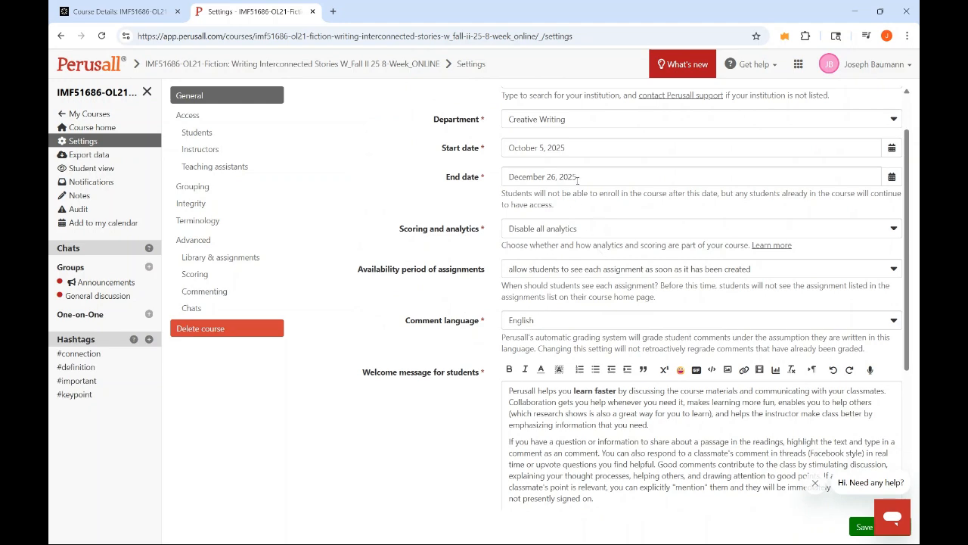
pyautogui.scroll(1, 528, 297)
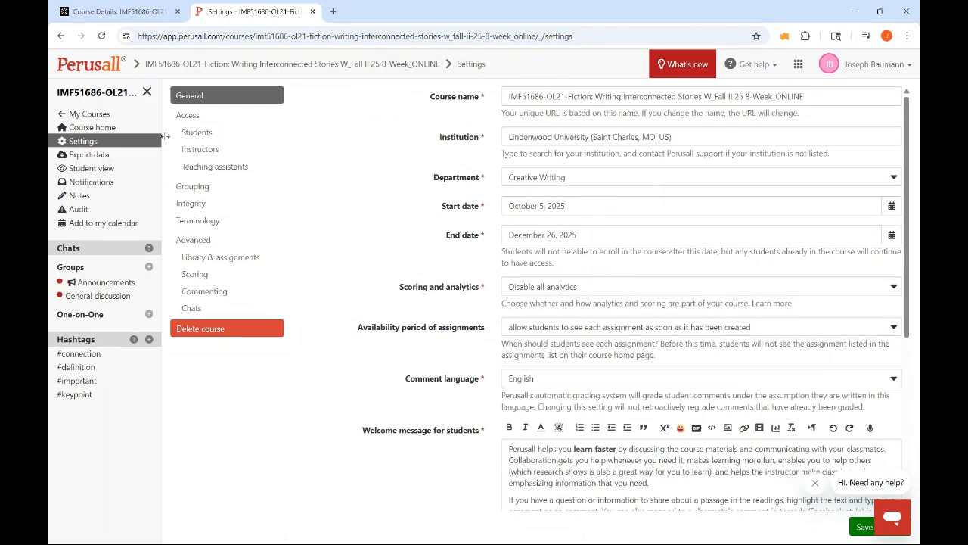
# Review the student and instructor access settings, along with the grouping method and group size settings.
pyautogui.click(210, 133)
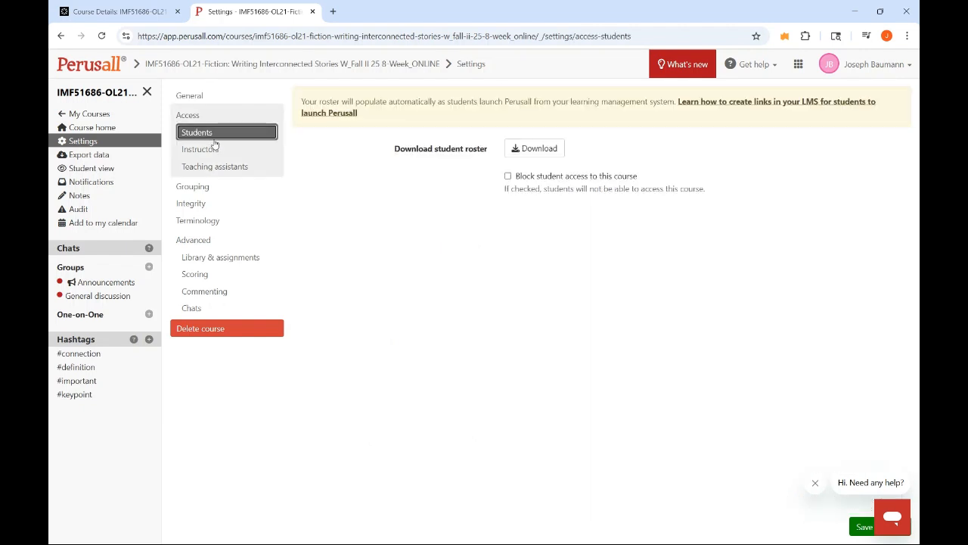
pyautogui.click(210, 151)
pyautogui.click(210, 136)
pyautogui.click(204, 189)
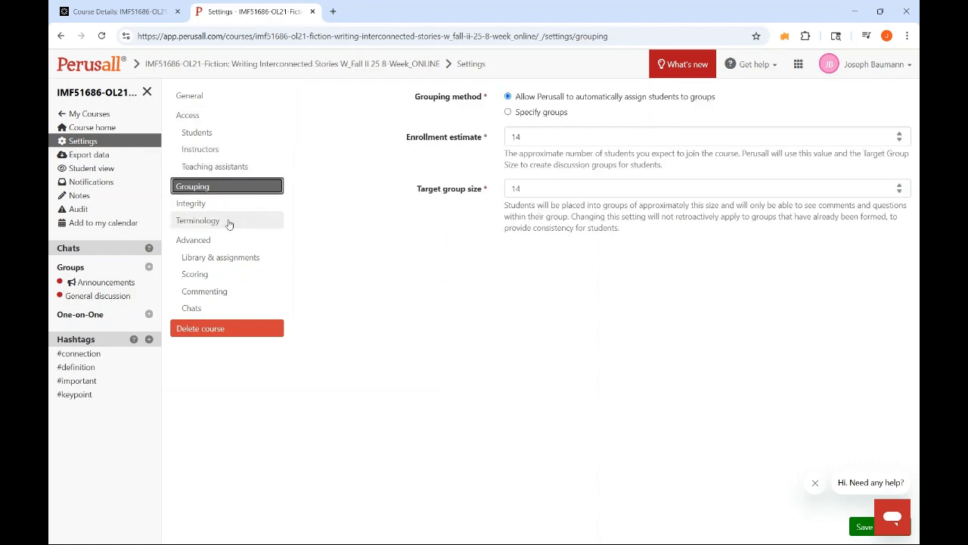
# In the integrity settings, disallow students from copying course materials and from copying from or pasting into comments.
pyautogui.click(204, 207)
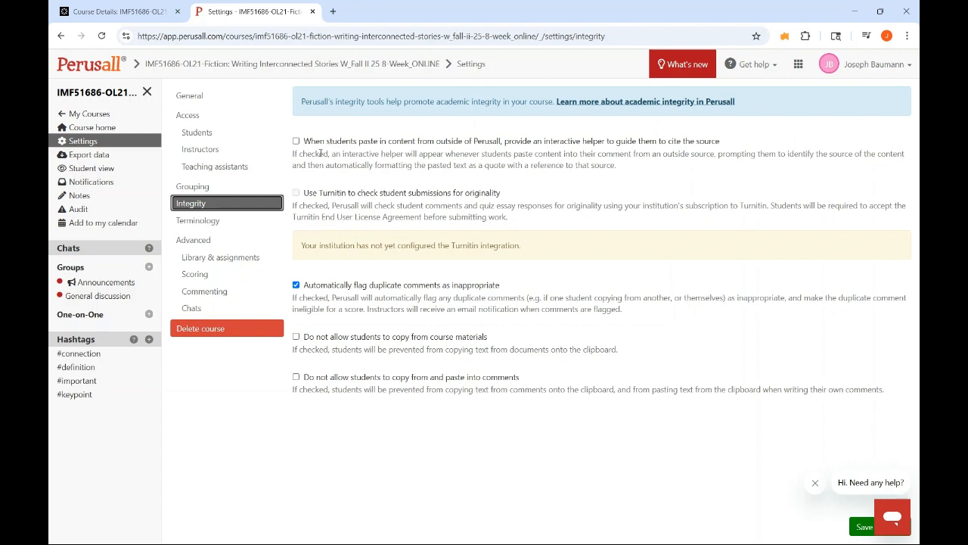
pyautogui.click(295, 337)
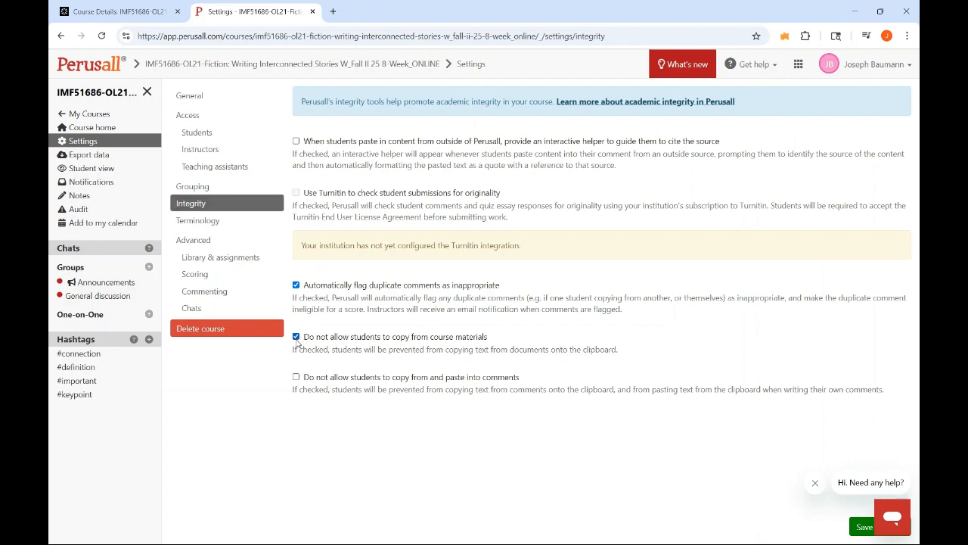
pyautogui.click(296, 377)
# Review the advanced library and assignment settings, then save the course settings.
pyautogui.click(219, 259)
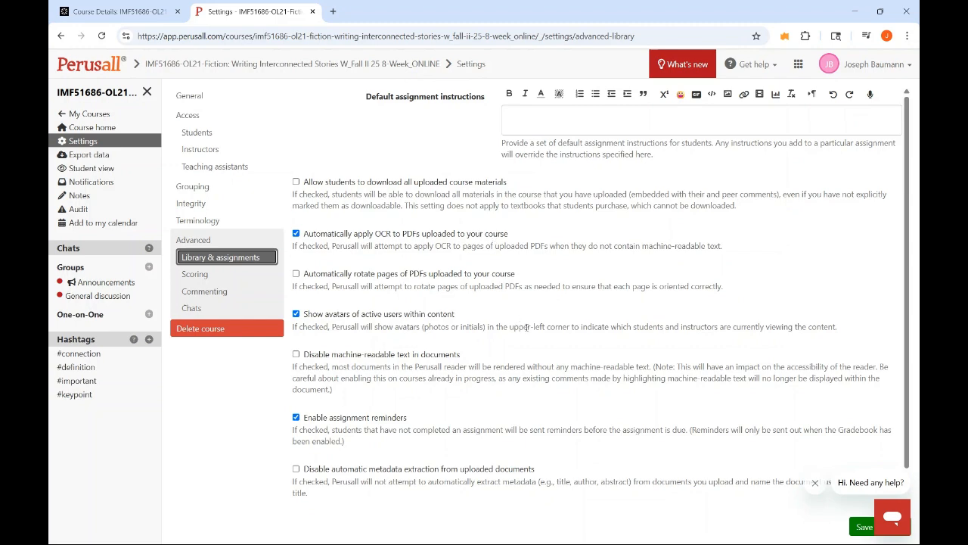
pyautogui.scroll(-1, 528, 326)
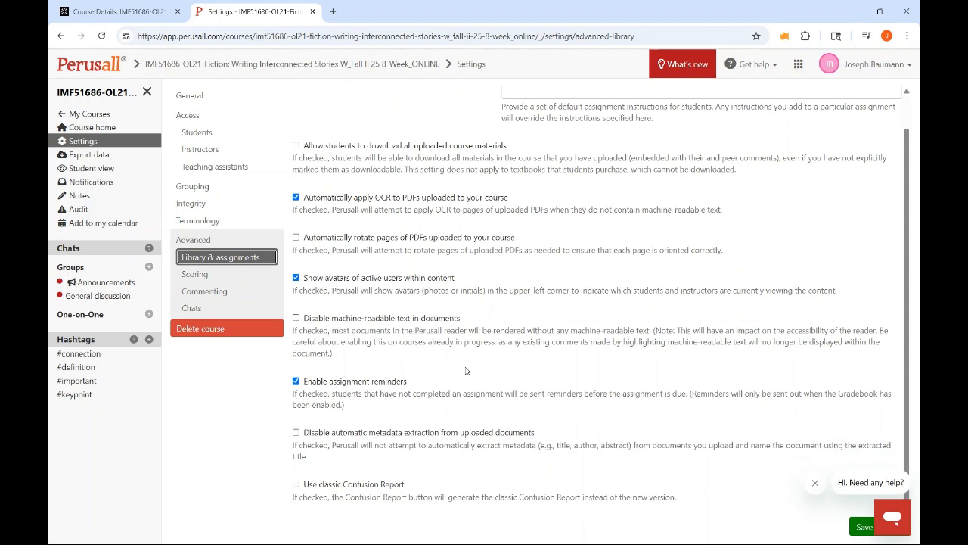
pyautogui.click(863, 527)
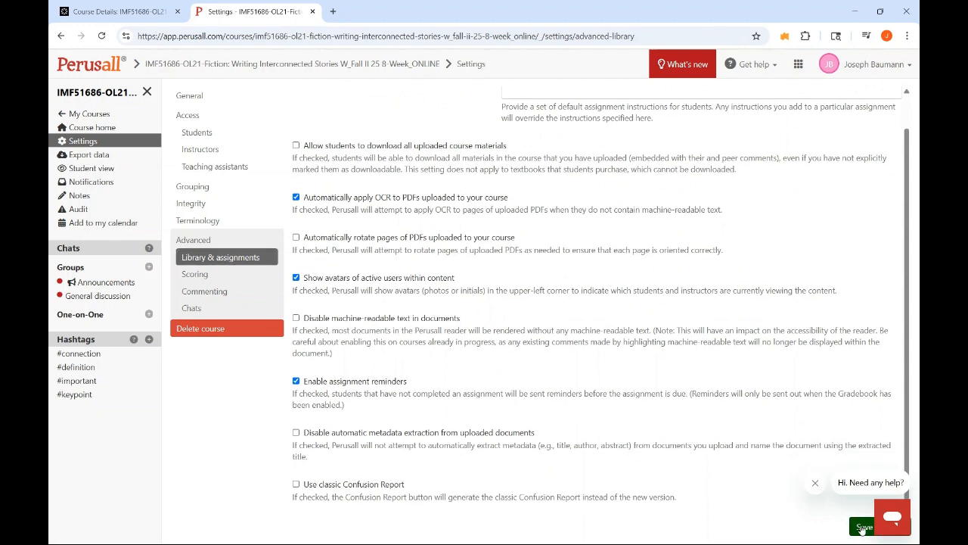